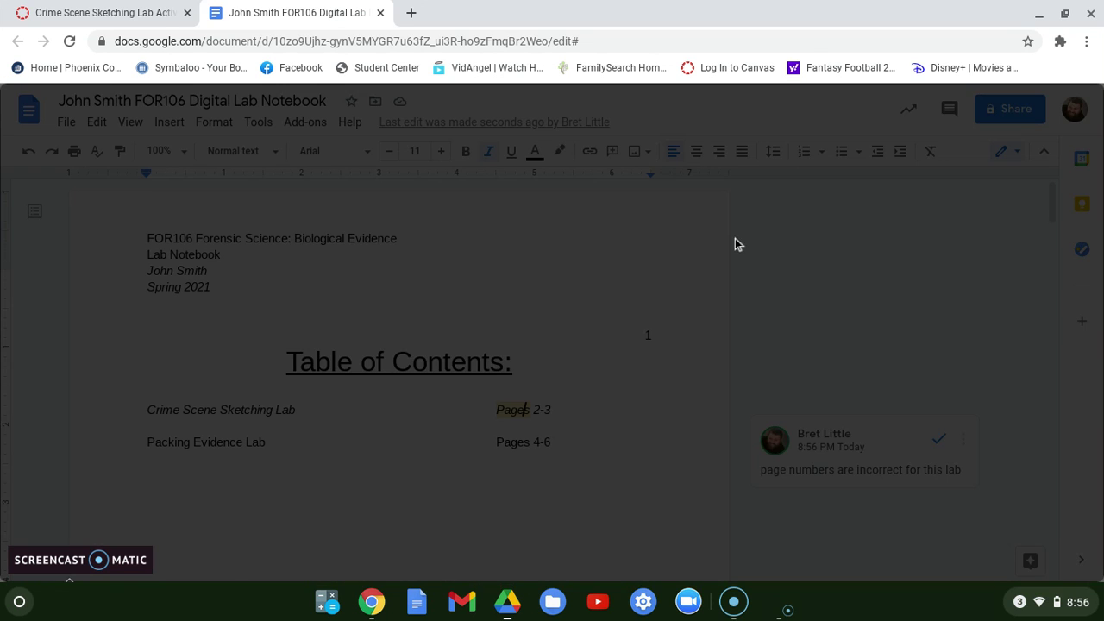
# Dismiss the lab notebook's Share dialog without adding any people or groups
pyautogui.click(397, 258)
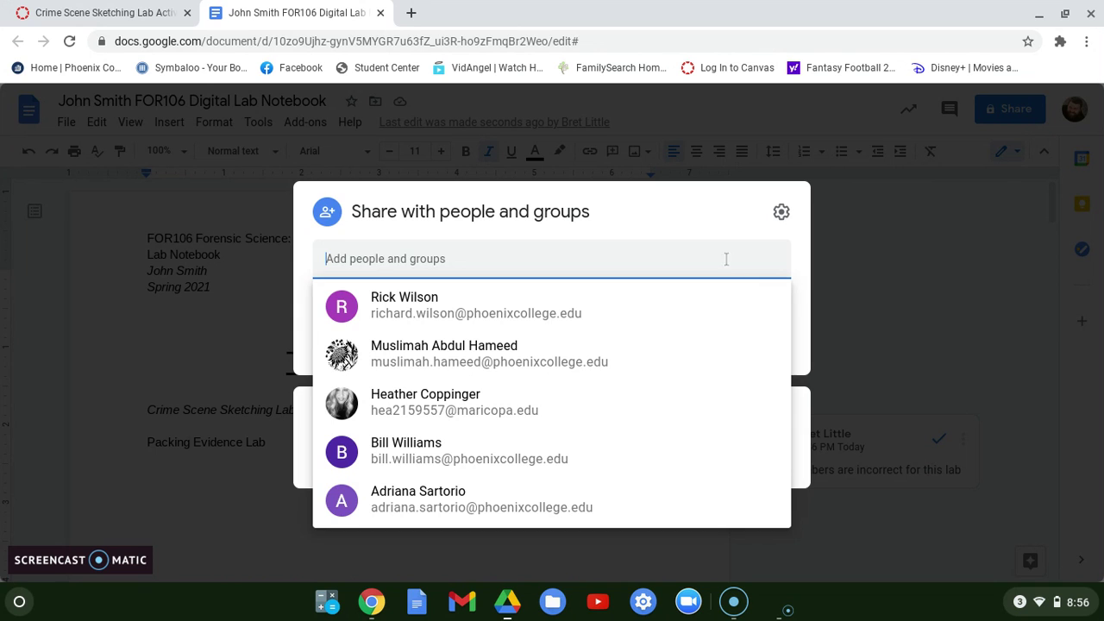
pyautogui.click(835, 280)
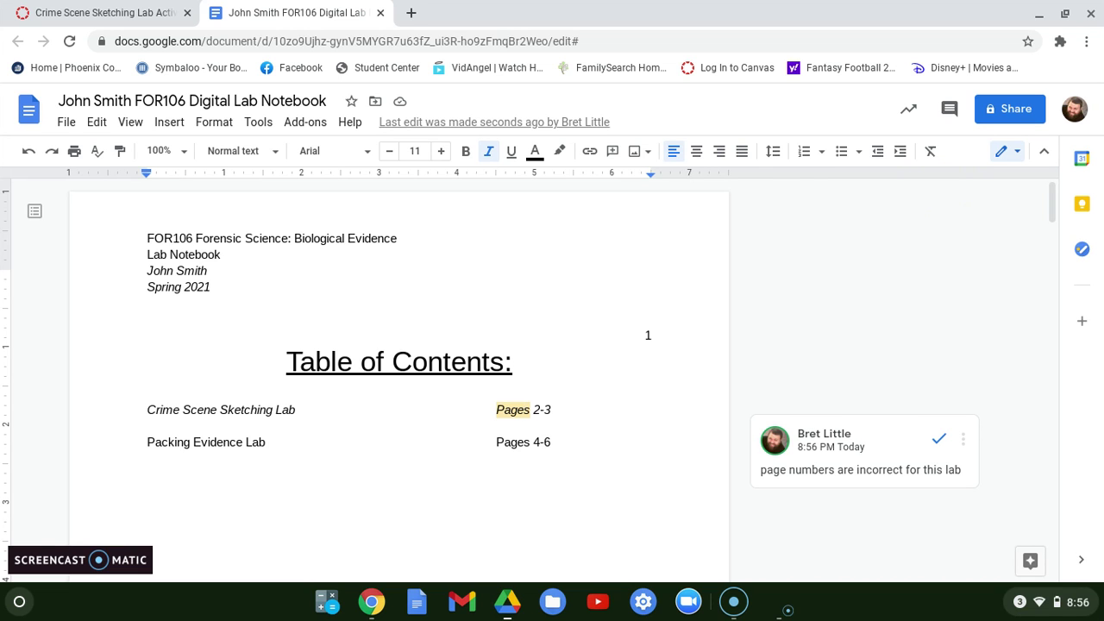
# Read the Crime Scene Sketching Lab Activity's Assignment Submission section in Canvas, then return to the notebook
pyautogui.click(95, 19)
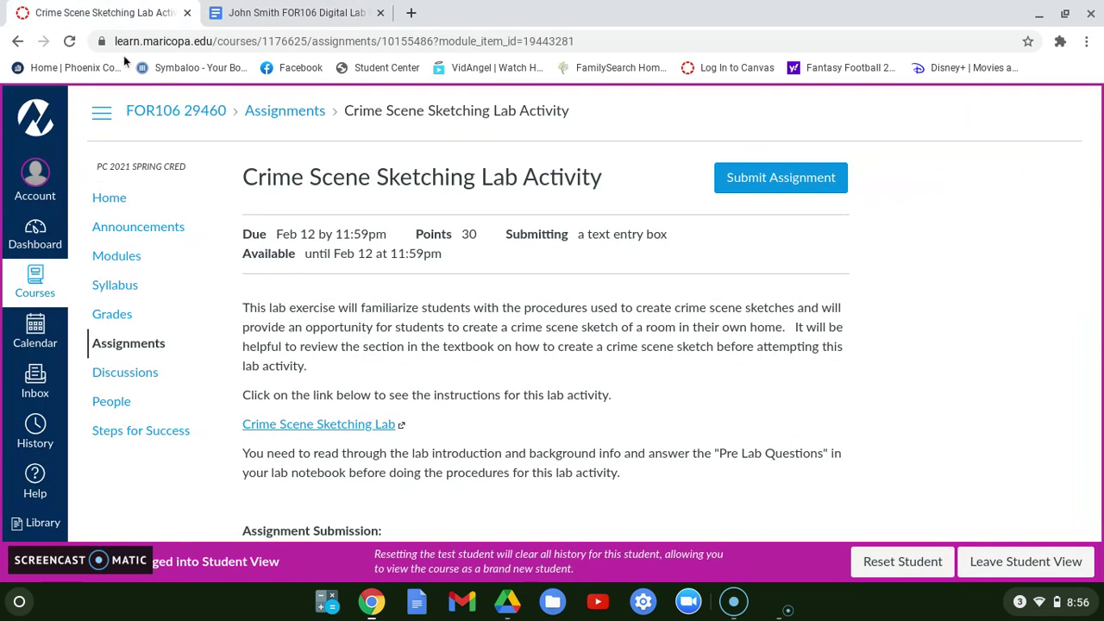
pyautogui.scroll(-1, 398, 386)
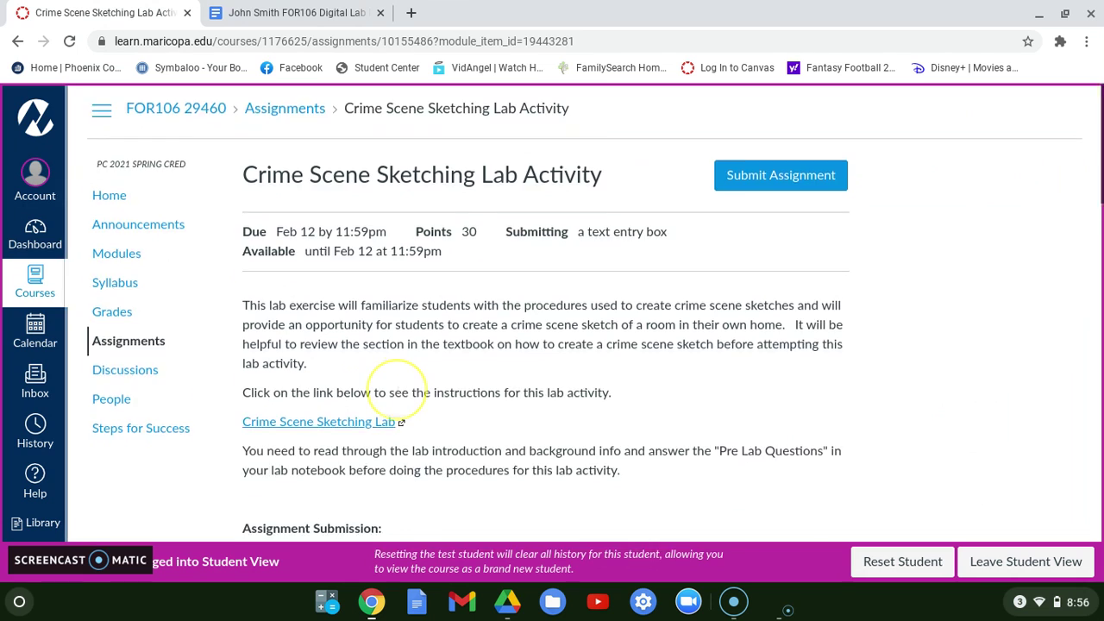
pyautogui.scroll(-3, 398, 386)
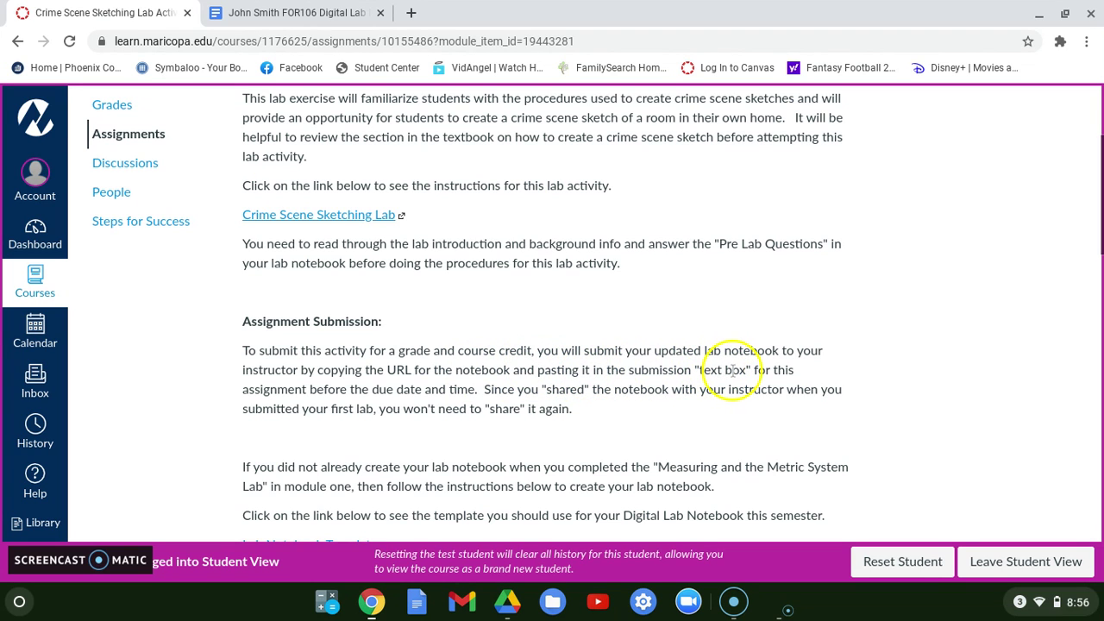
pyautogui.click(293, 13)
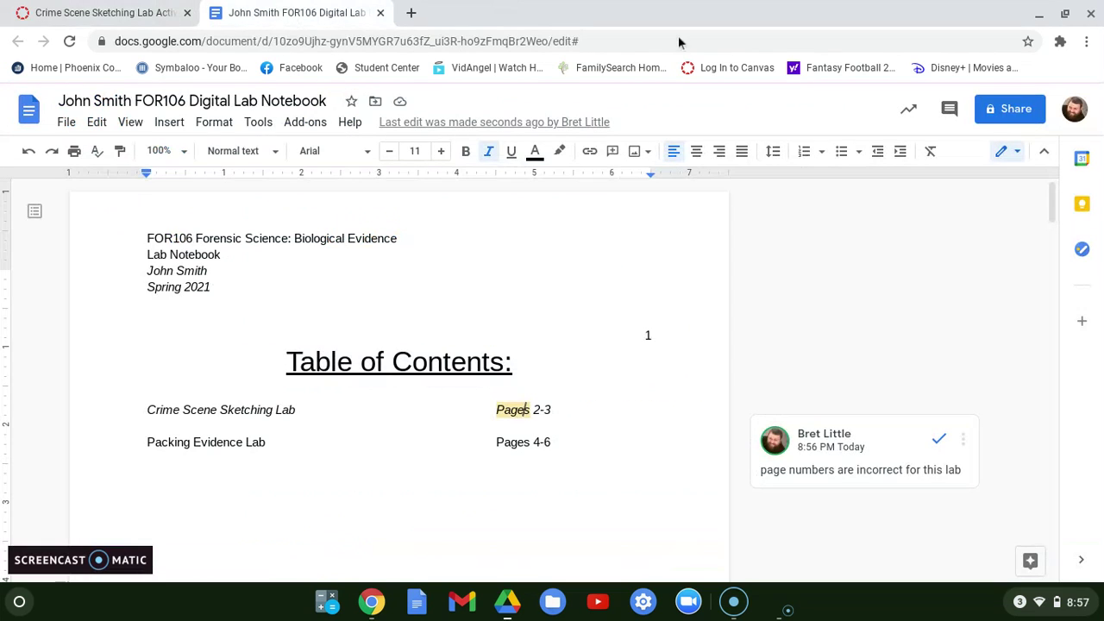
# Change the notebook's general access from Restricted to 'Anyone with the link' and copy the link
pyautogui.click(1009, 118)
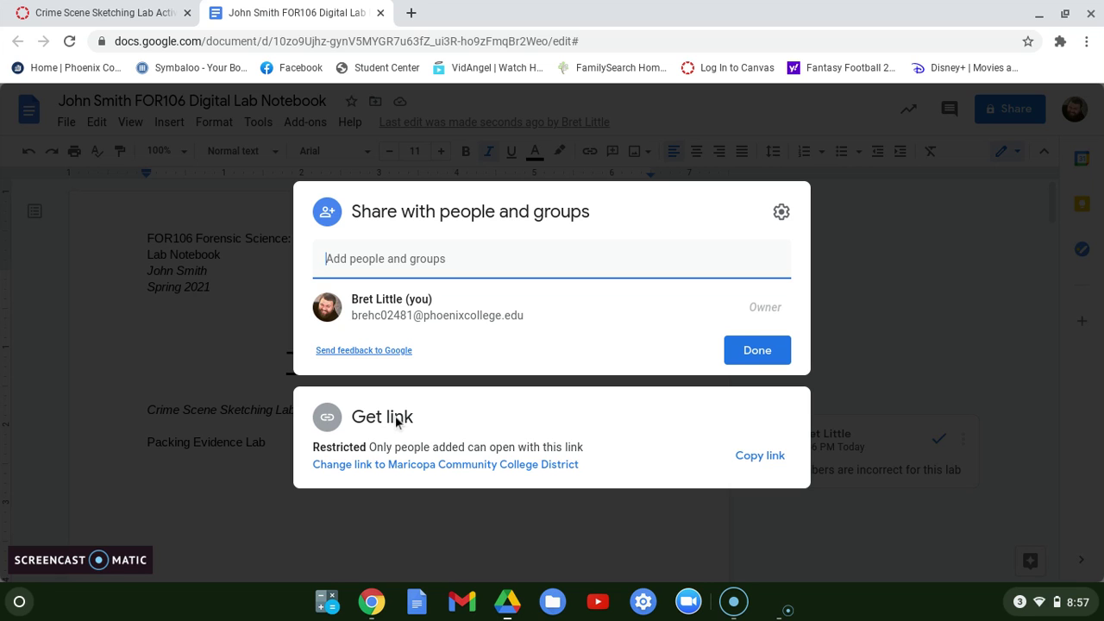
pyautogui.click(396, 420)
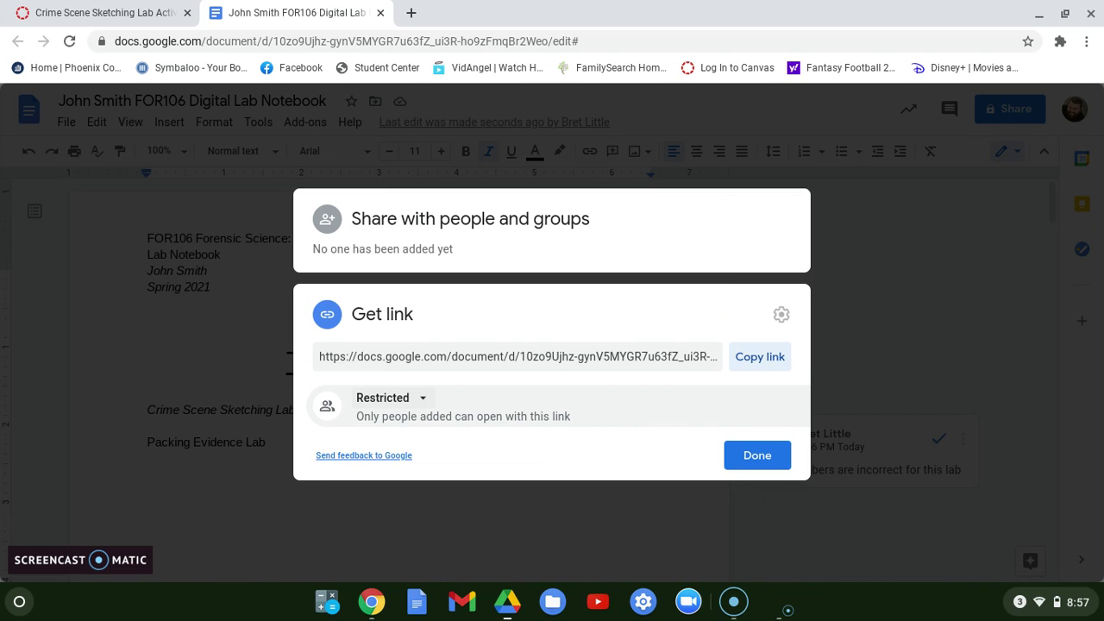
pyautogui.click(423, 401)
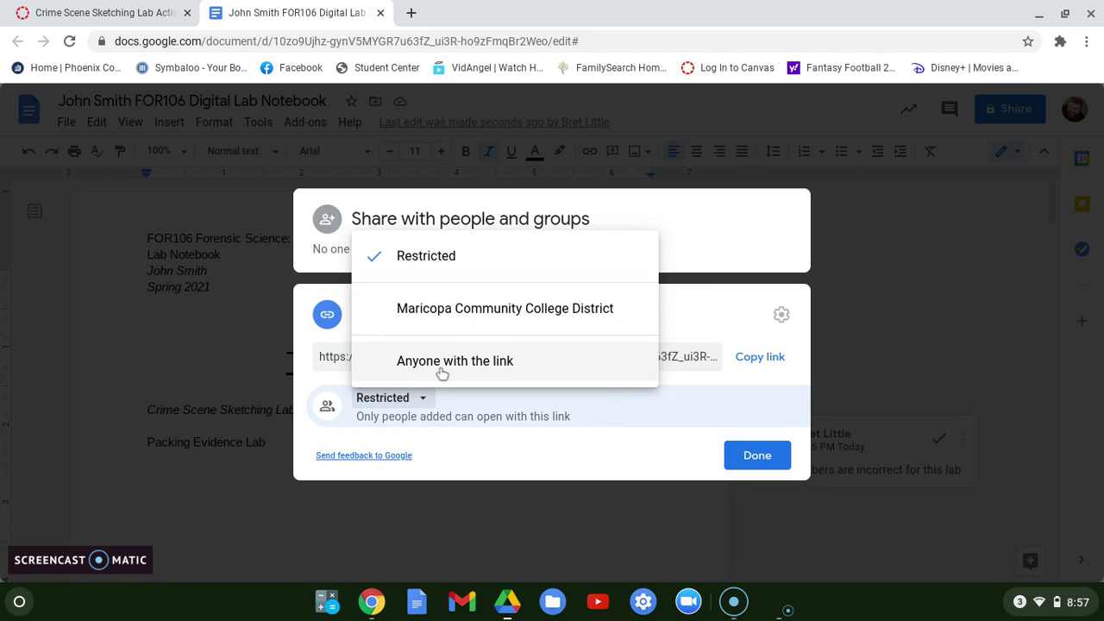
pyautogui.click(442, 371)
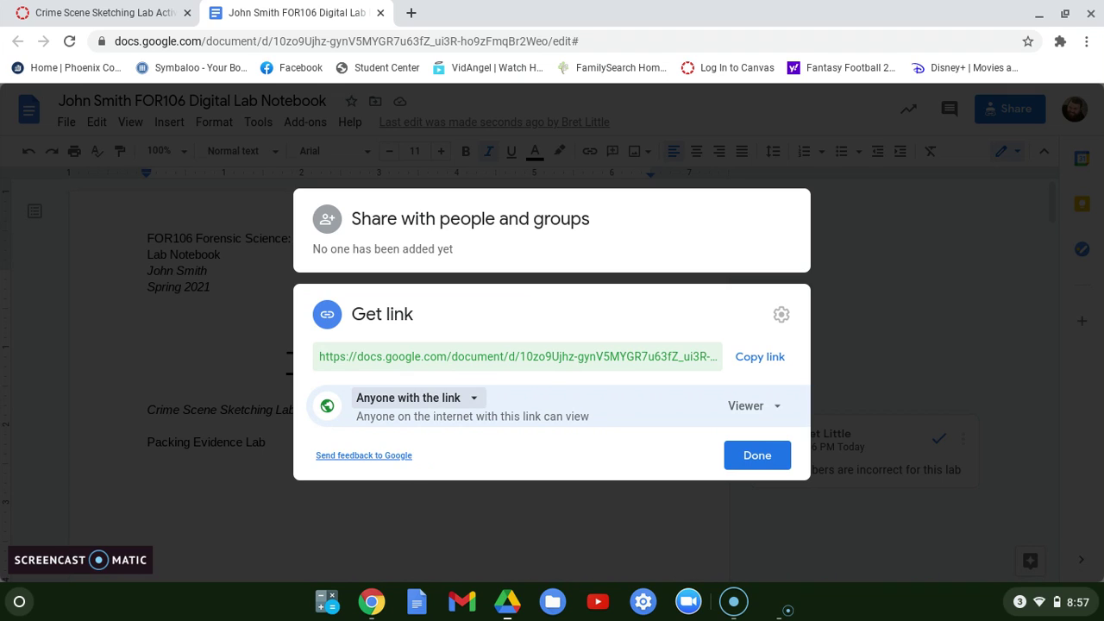
pyautogui.click(759, 366)
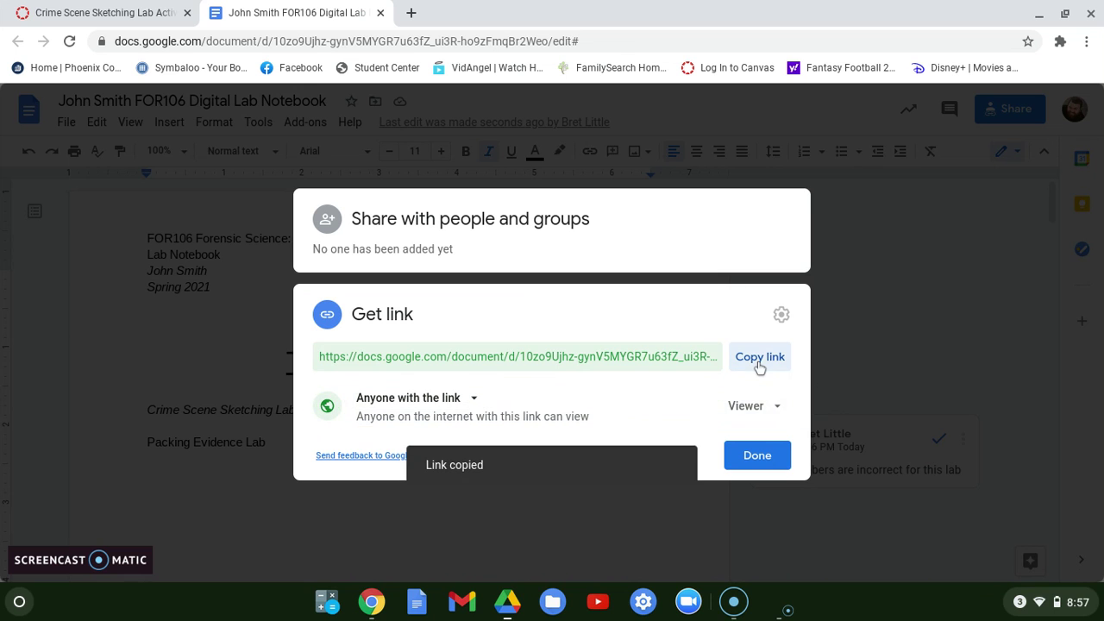
pyautogui.click(757, 457)
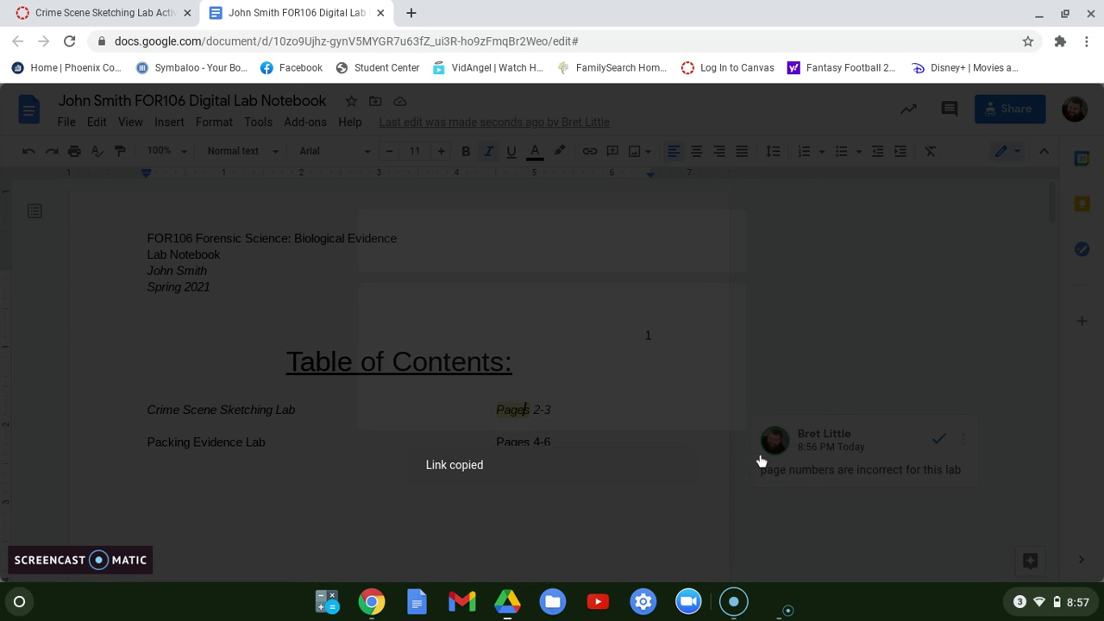
pyautogui.click(156, 21)
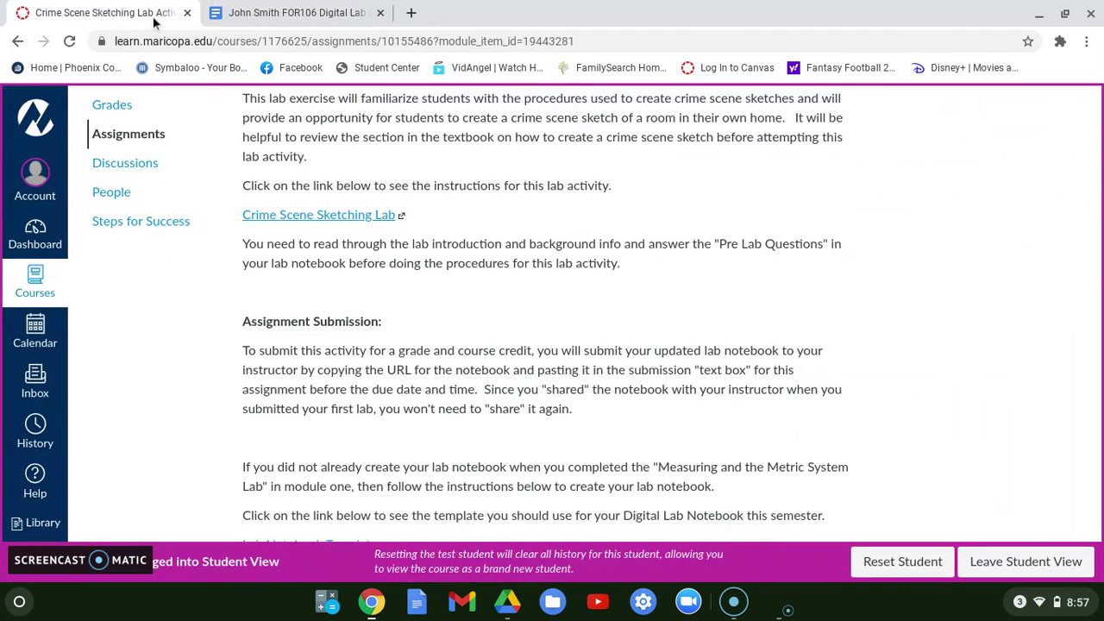
# Paste the shared notebook link into the Canvas text entry box and submit the assignment
pyautogui.press('Home')
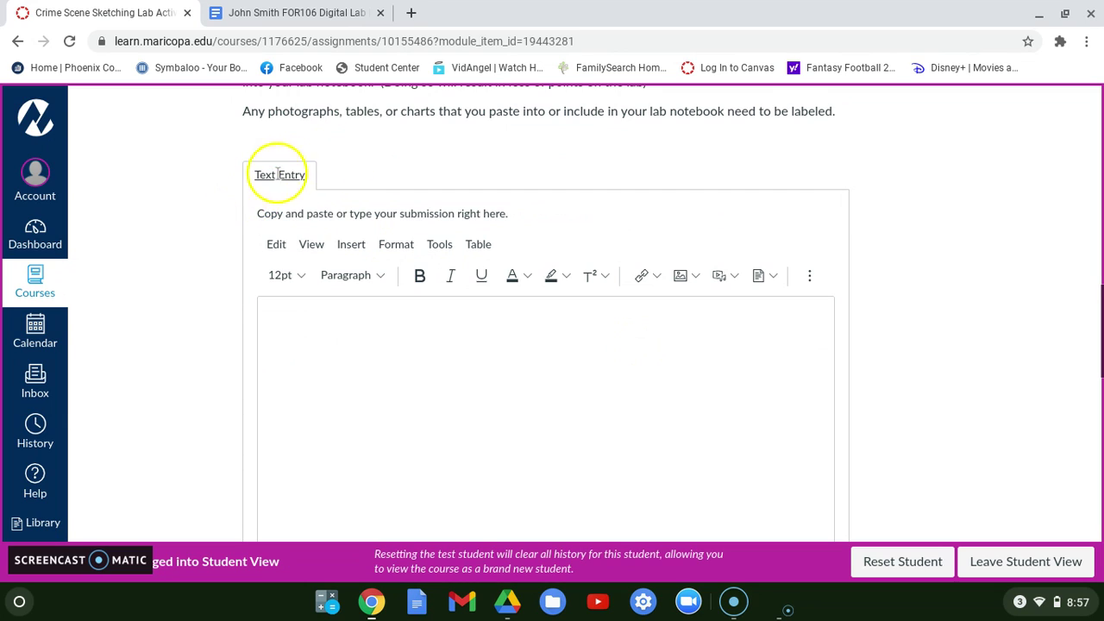
pyautogui.click(316, 291)
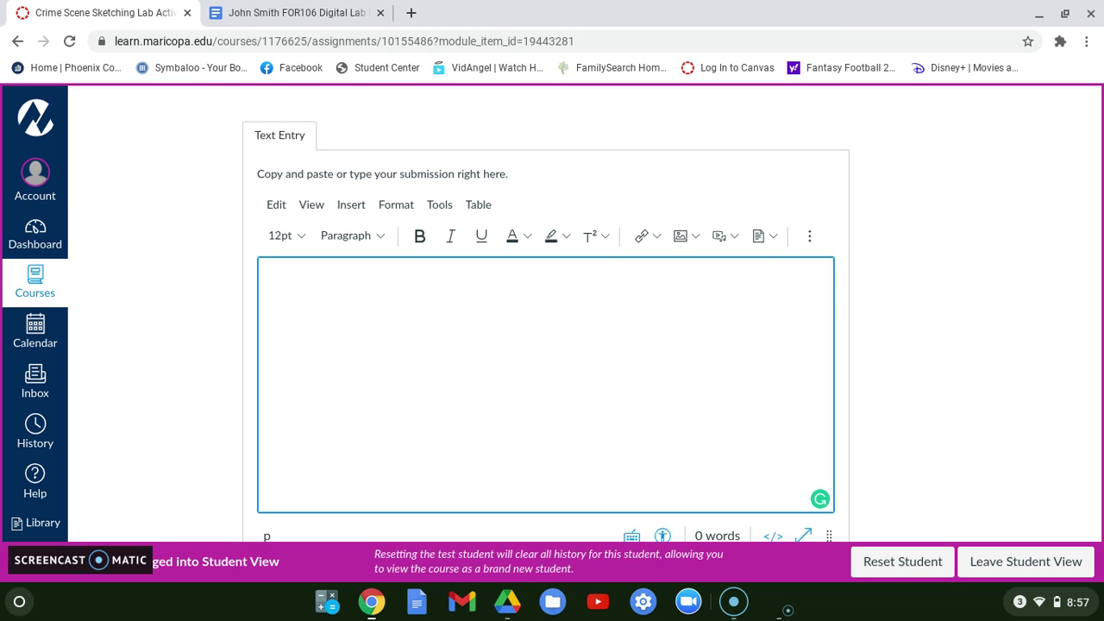
pyautogui.rightClick(314, 293)
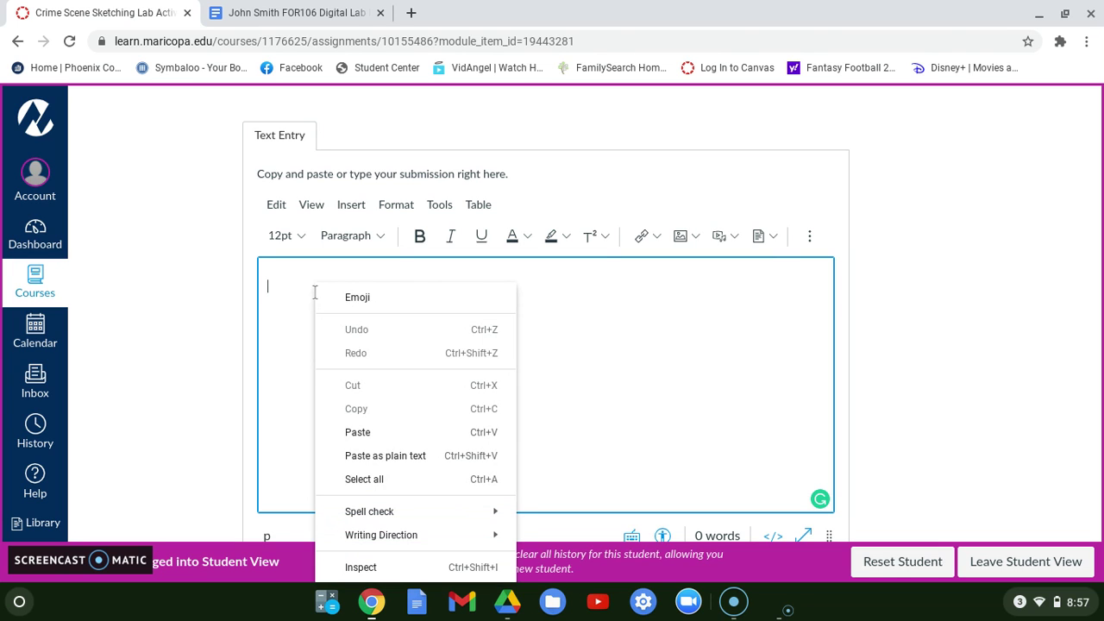
pyautogui.click(355, 432)
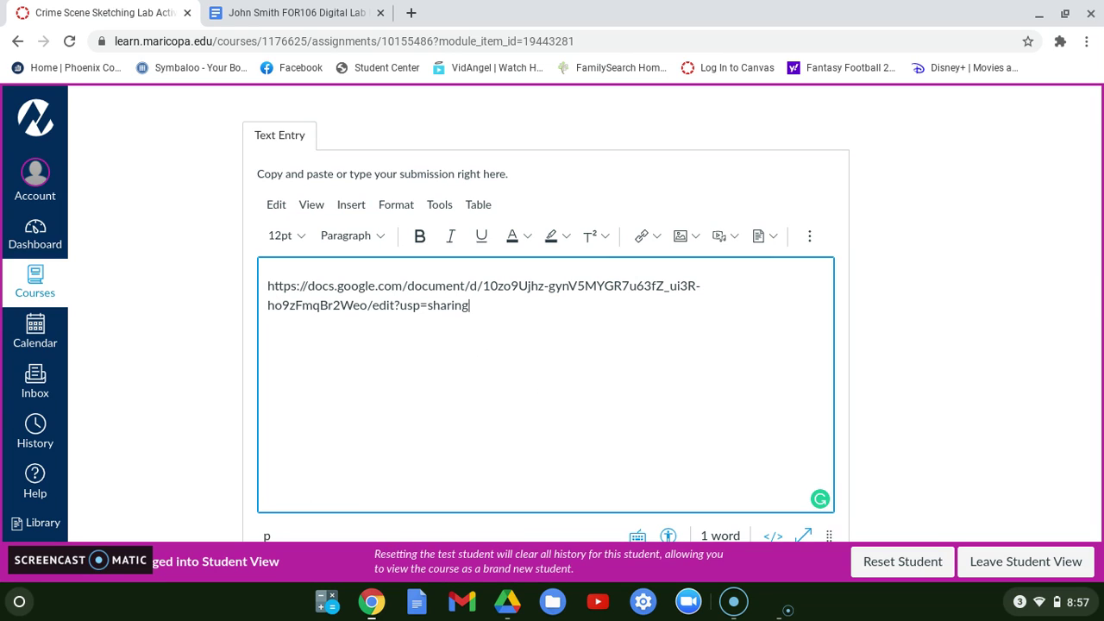
pyautogui.scroll(-3, 888, 414)
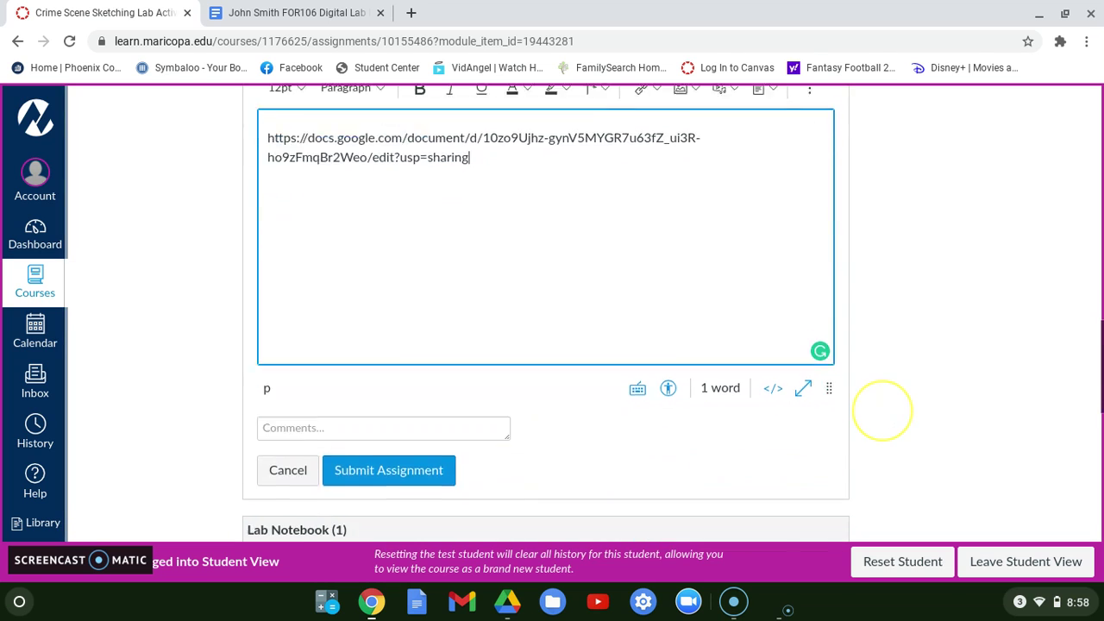
pyautogui.click(388, 463)
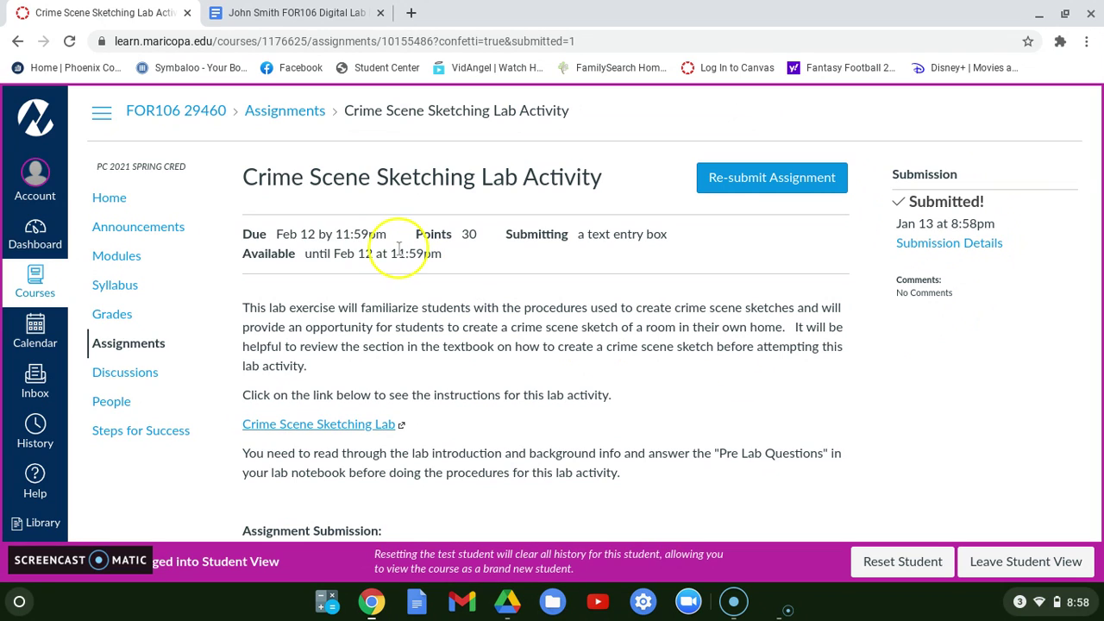
pyautogui.click(121, 199)
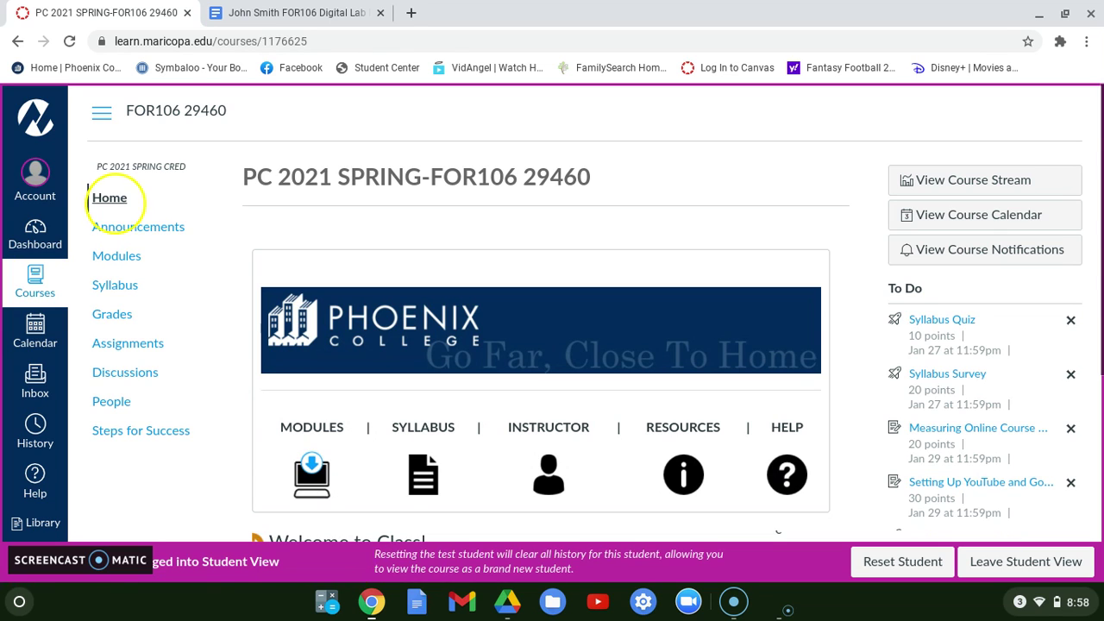
pyautogui.click(110, 257)
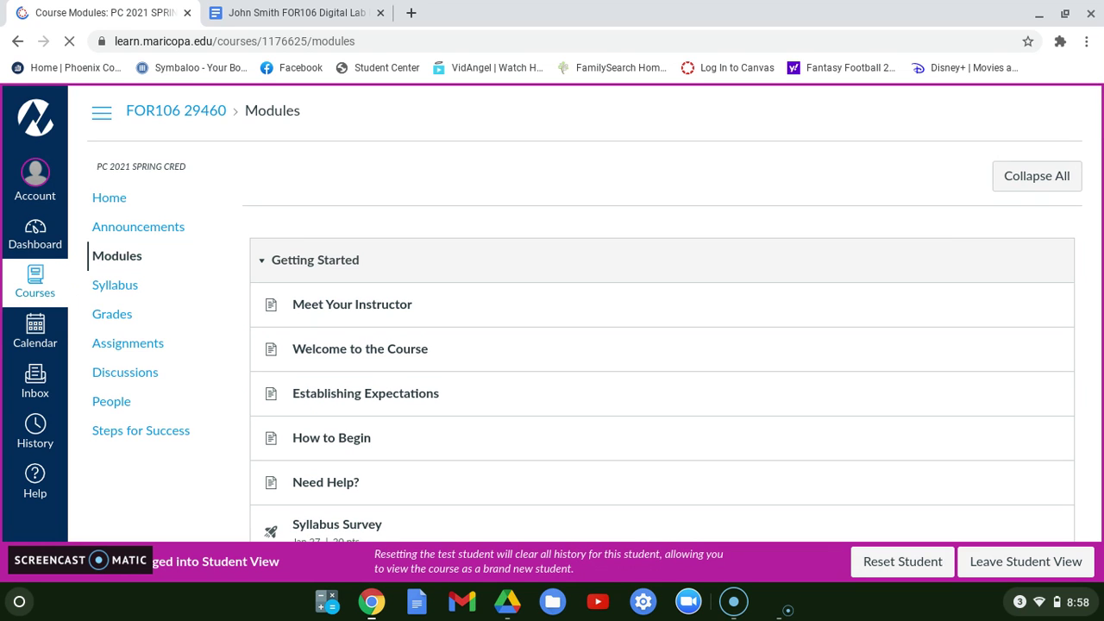
pyautogui.scroll(-7, 583, 314)
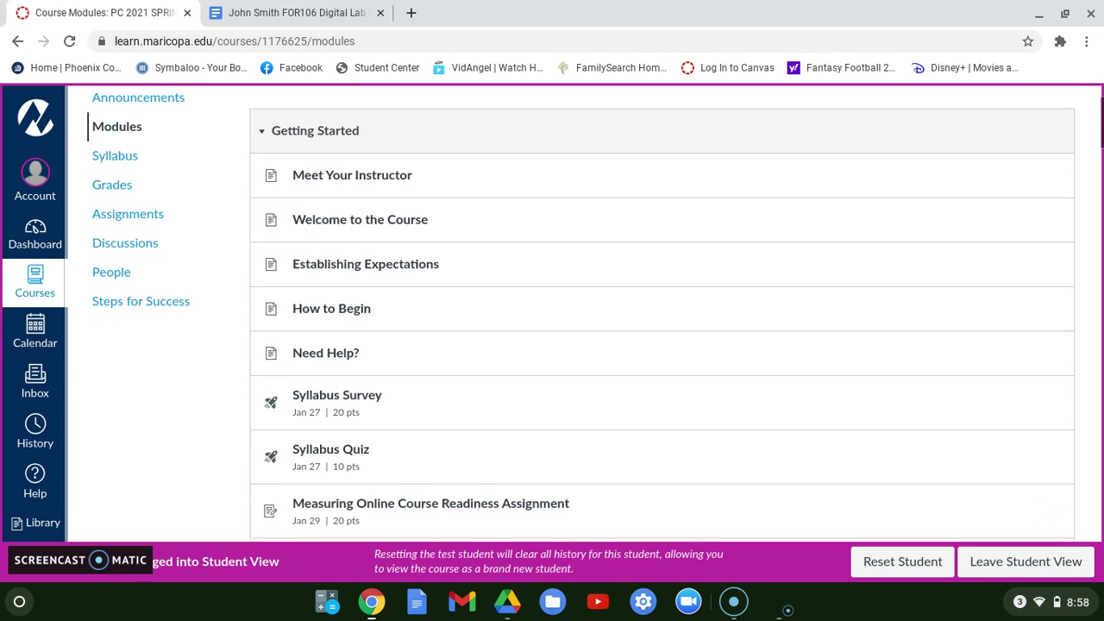
pyautogui.scroll(-6, 662, 316)
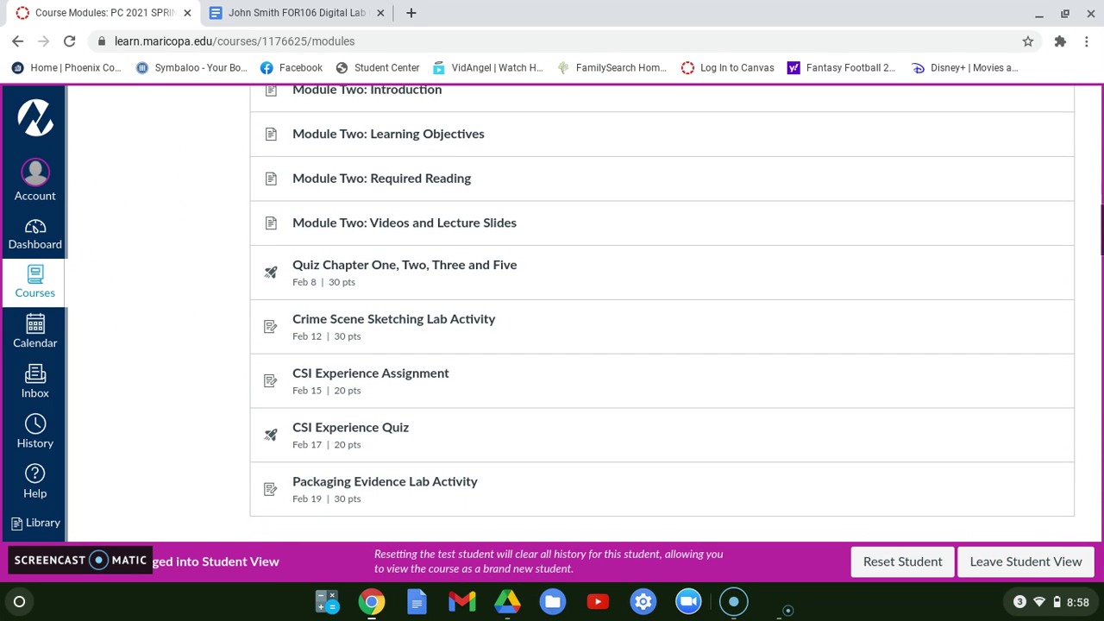
pyautogui.click(413, 324)
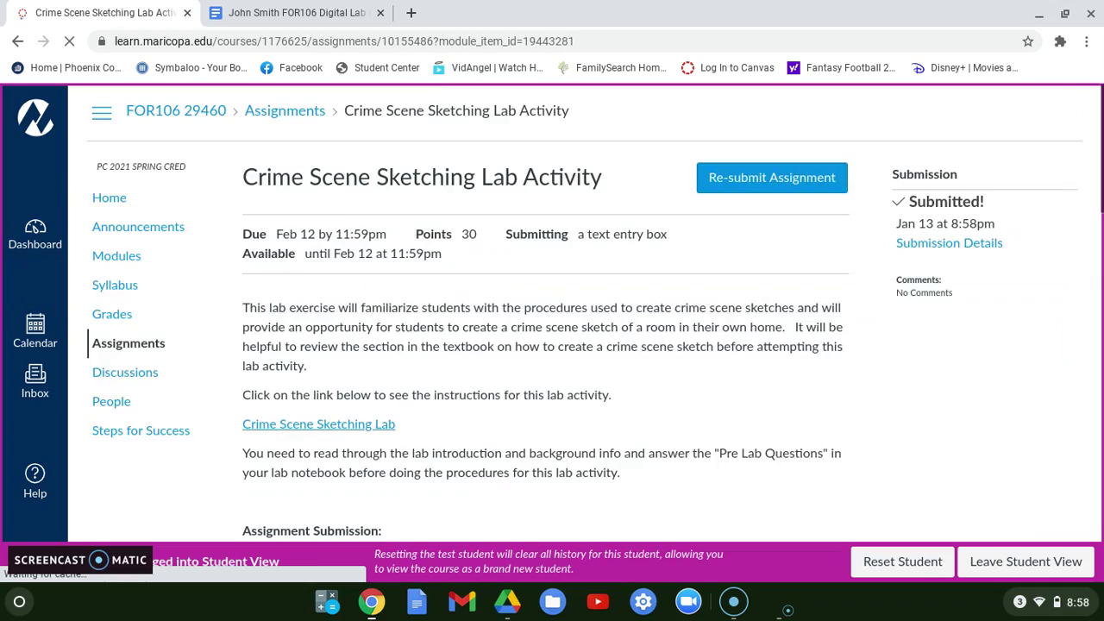
pyautogui.scroll(-7, 543, 319)
pyautogui.scroll(-8, 543, 319)
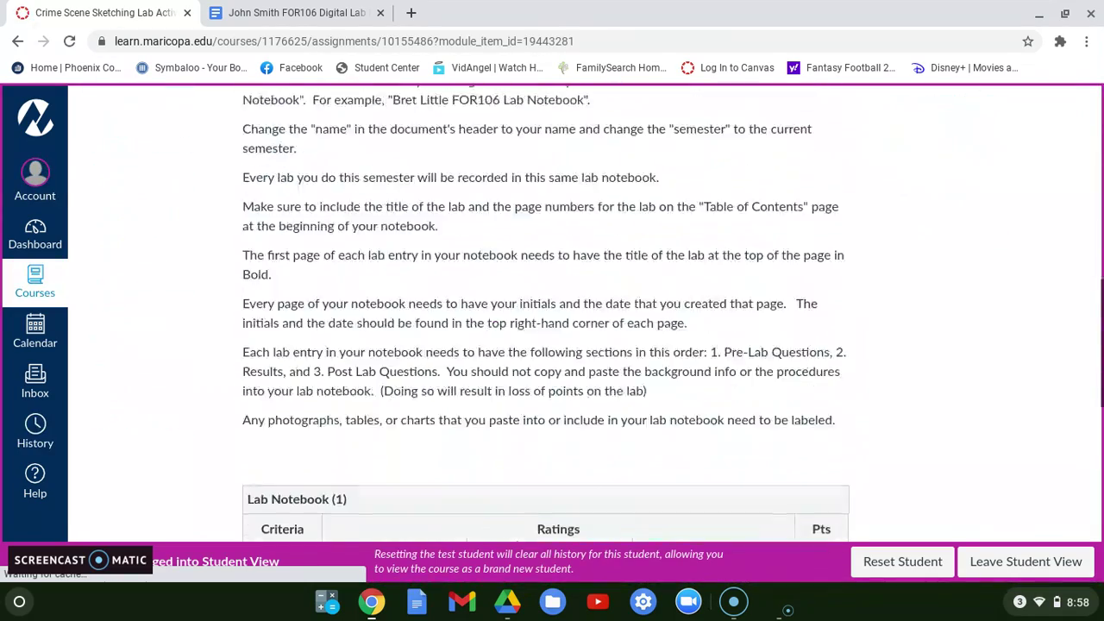
pyautogui.scroll(1, 543, 319)
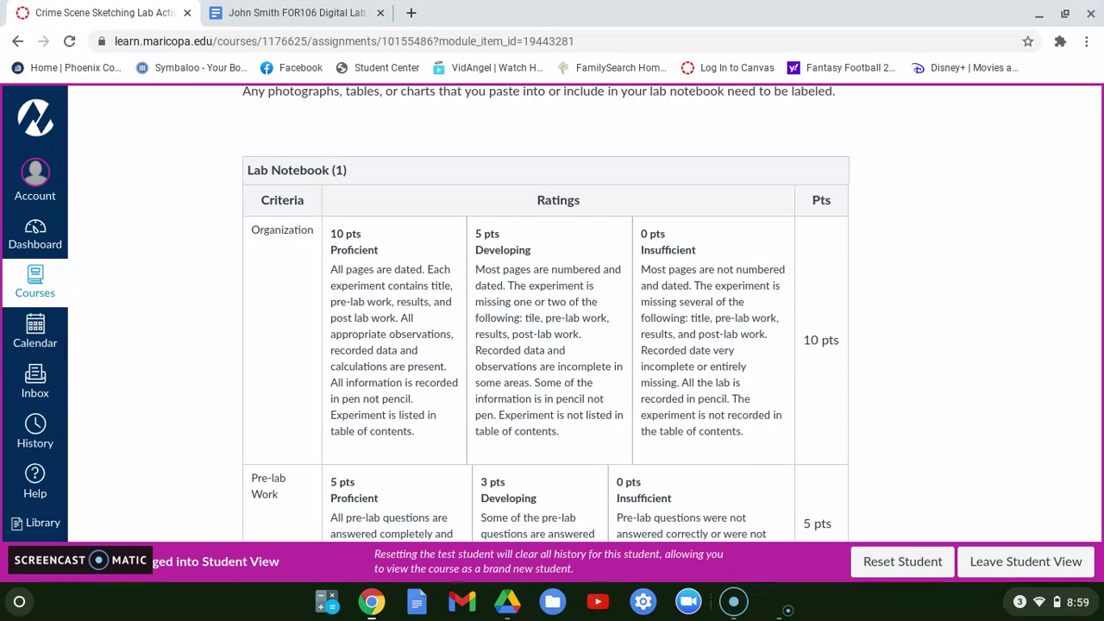
pyautogui.scroll(-1, 544, 319)
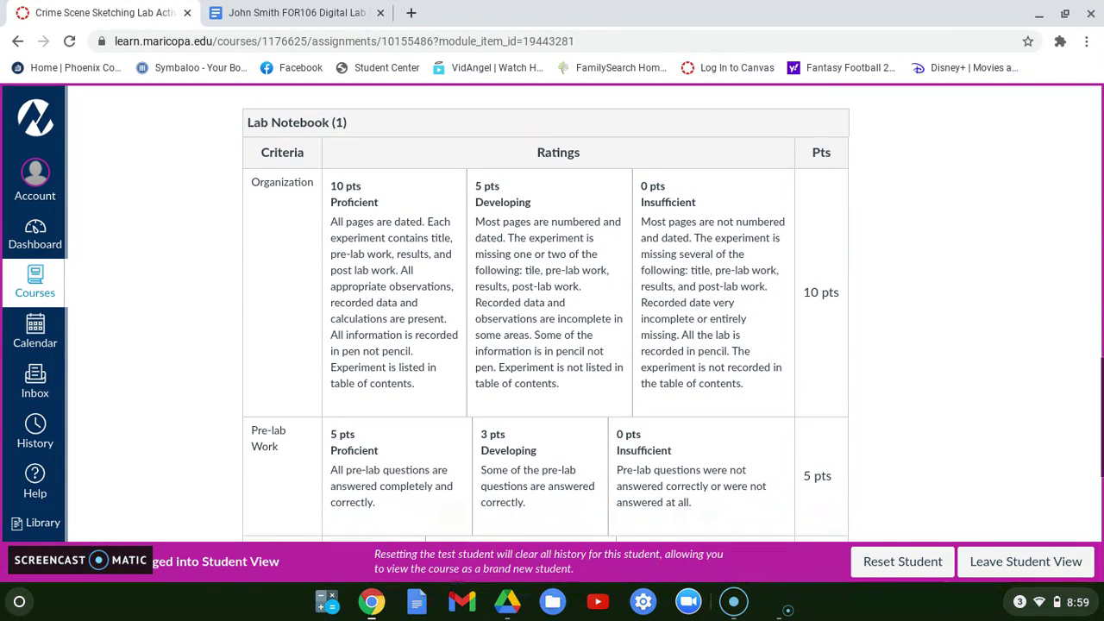
pyautogui.scroll(-1, 546, 315)
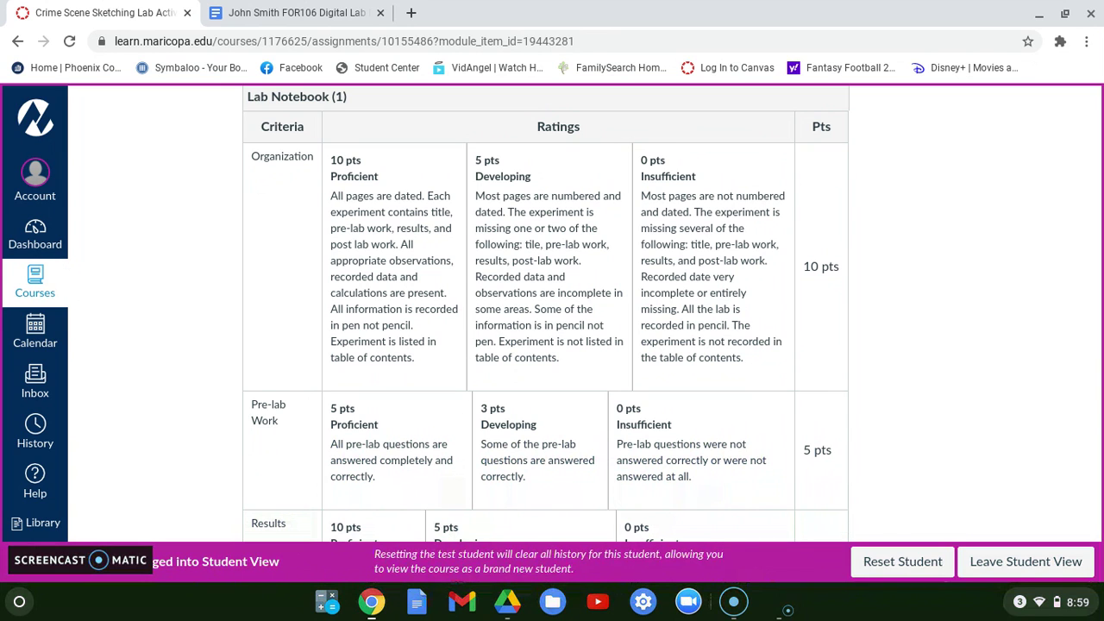
pyautogui.scroll(-3, 546, 312)
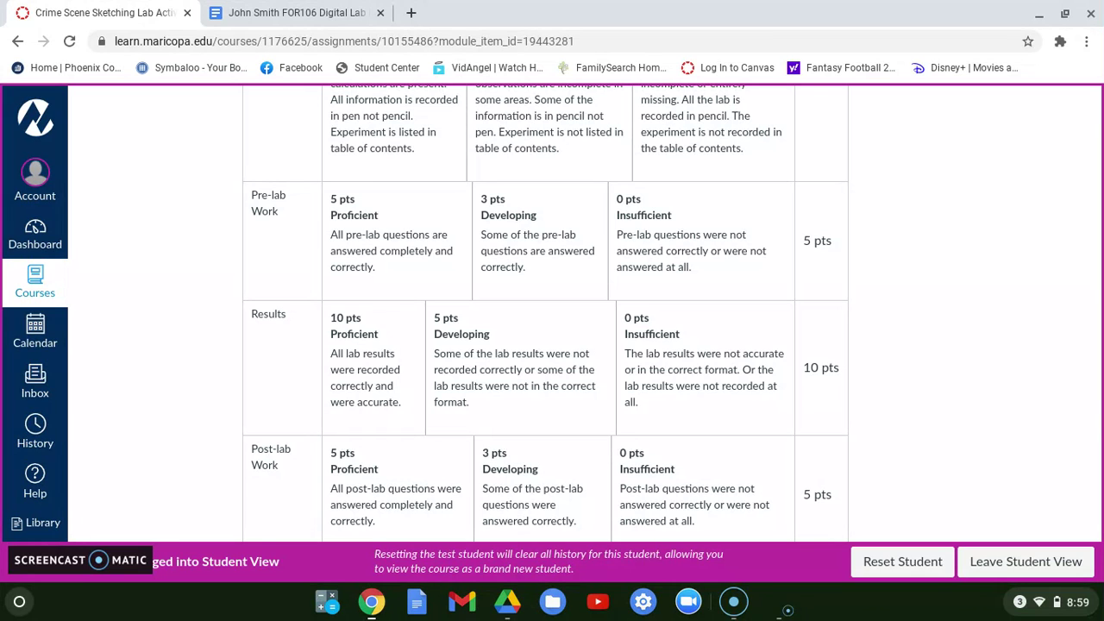
pyautogui.scroll(-2, 592, 403)
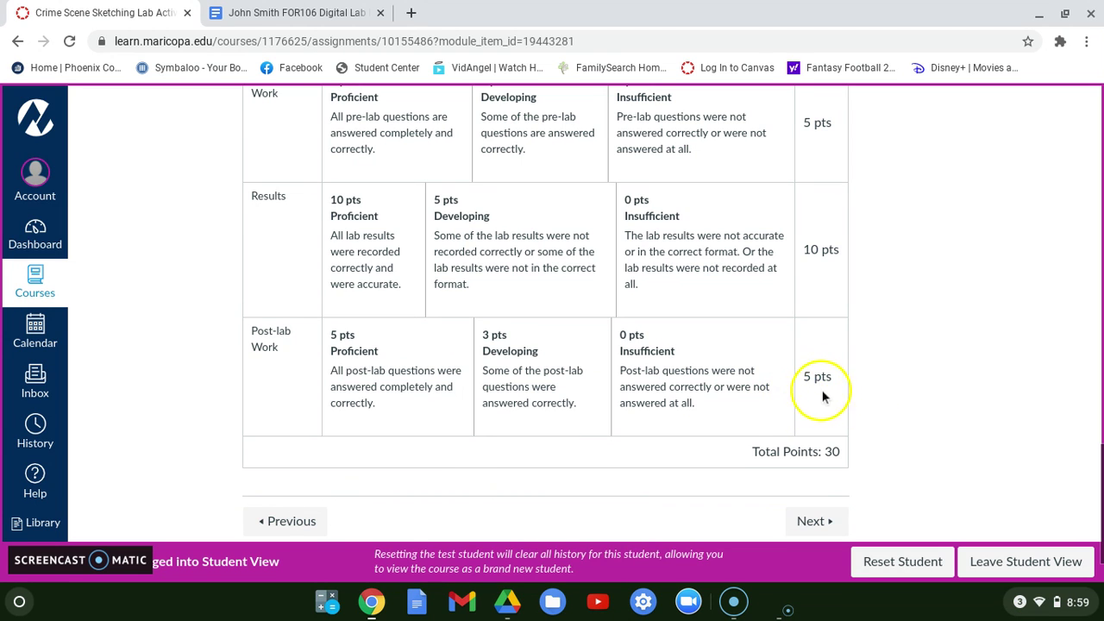
pyautogui.scroll(1, 823, 389)
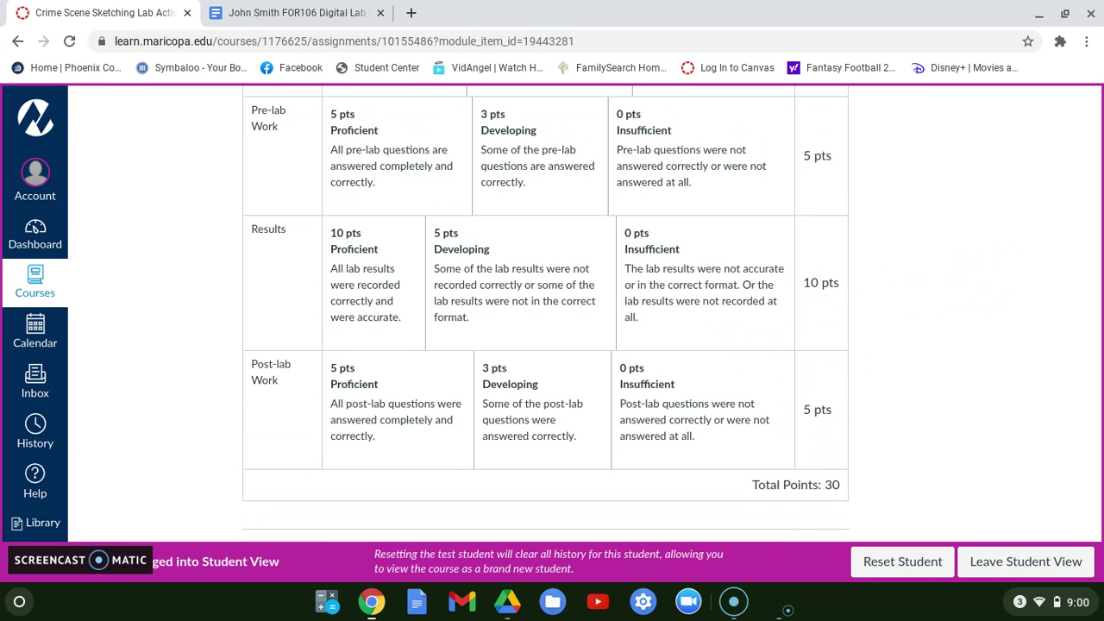
pyautogui.scroll(20, 545, 311)
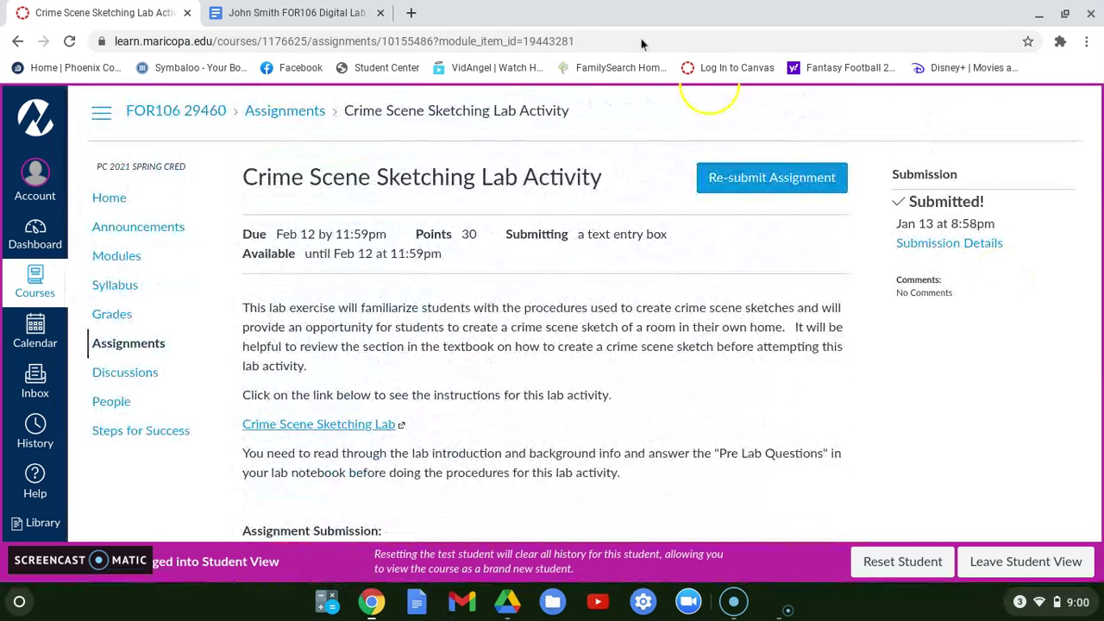
# Return to the FOR106 Digital Lab Notebook tab, showing its Table of Contents
pyautogui.click(341, 13)
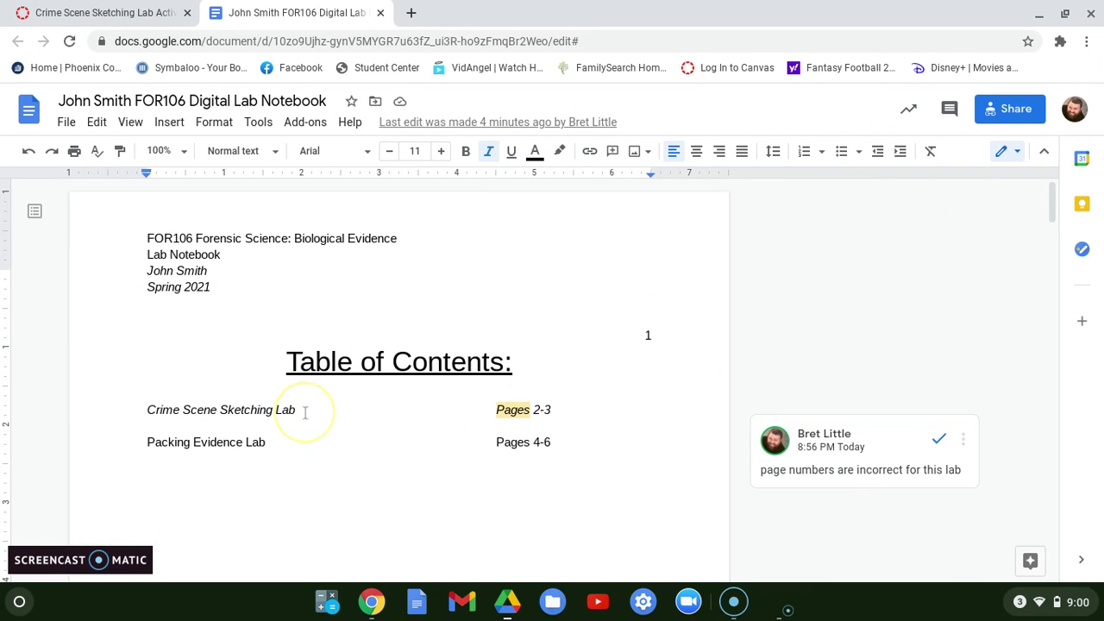
pyautogui.scroll(-3, 304, 412)
pyautogui.scroll(3, 396, 371)
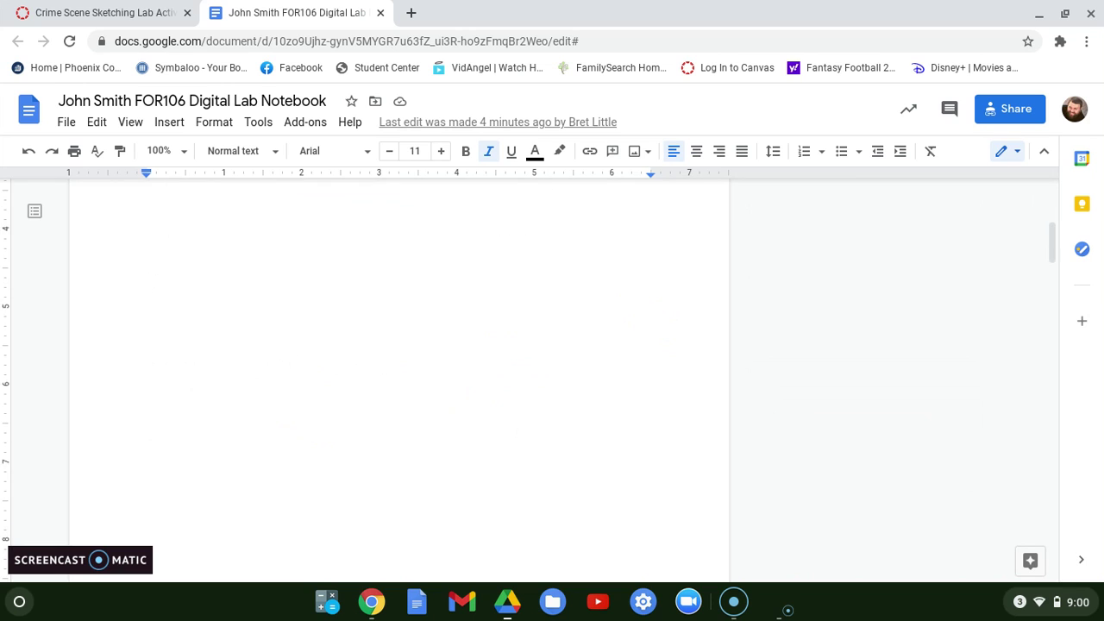